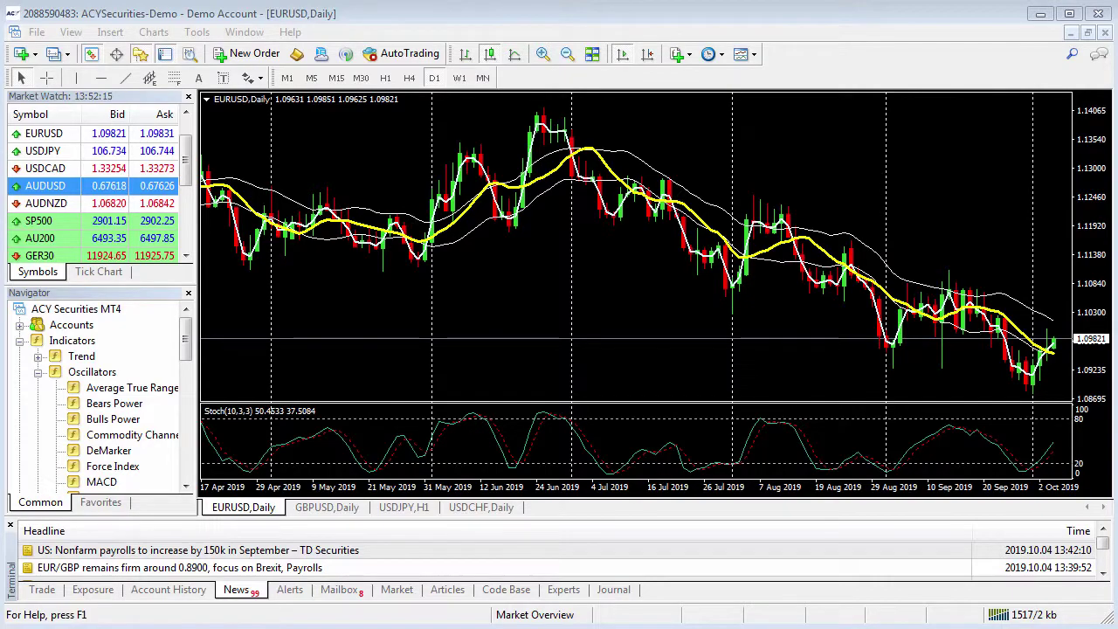
Step: Apply the '5 20 50 SMA stoch and ATR' template to EURUSD, then zoom out and shift history left
right_click(671, 158)
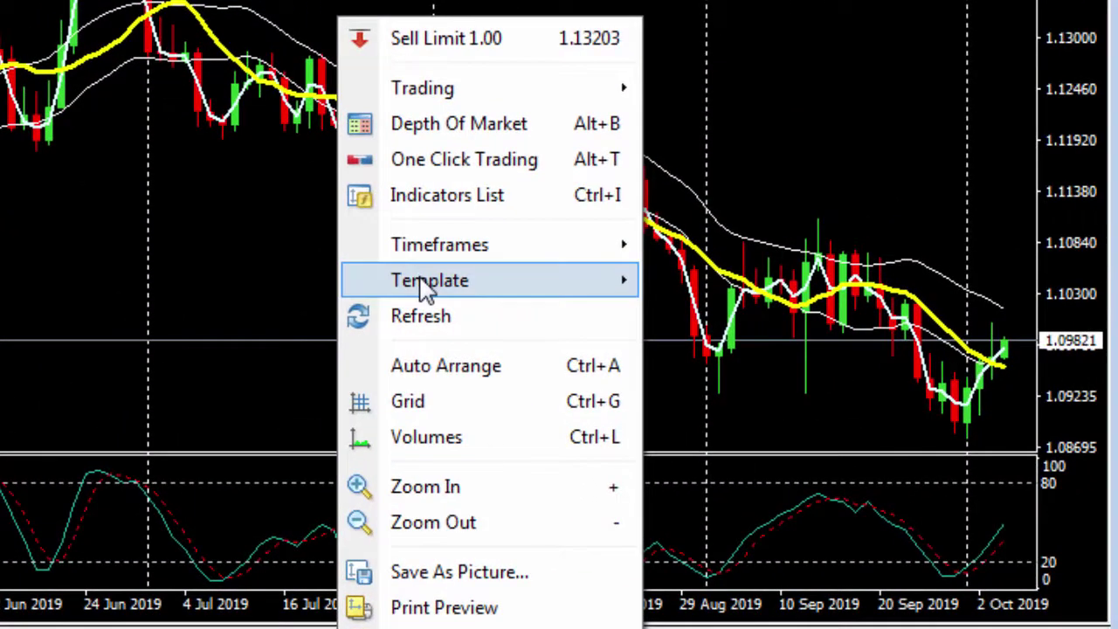
mouse_move(506, 289)
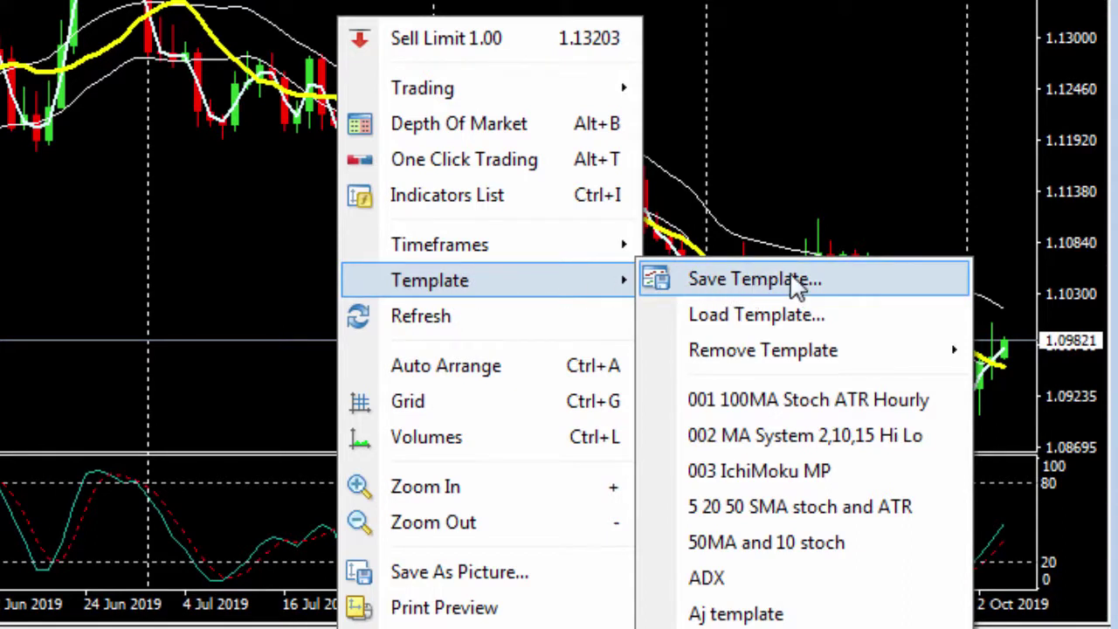
mouse_move(762, 352)
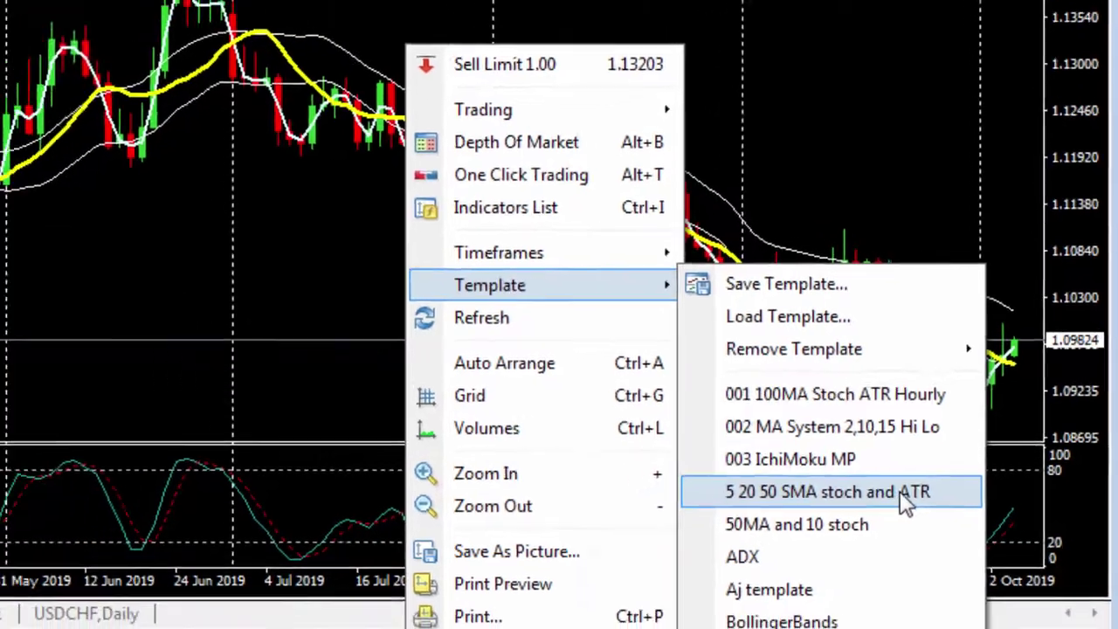
left_click(905, 497)
key("minus")
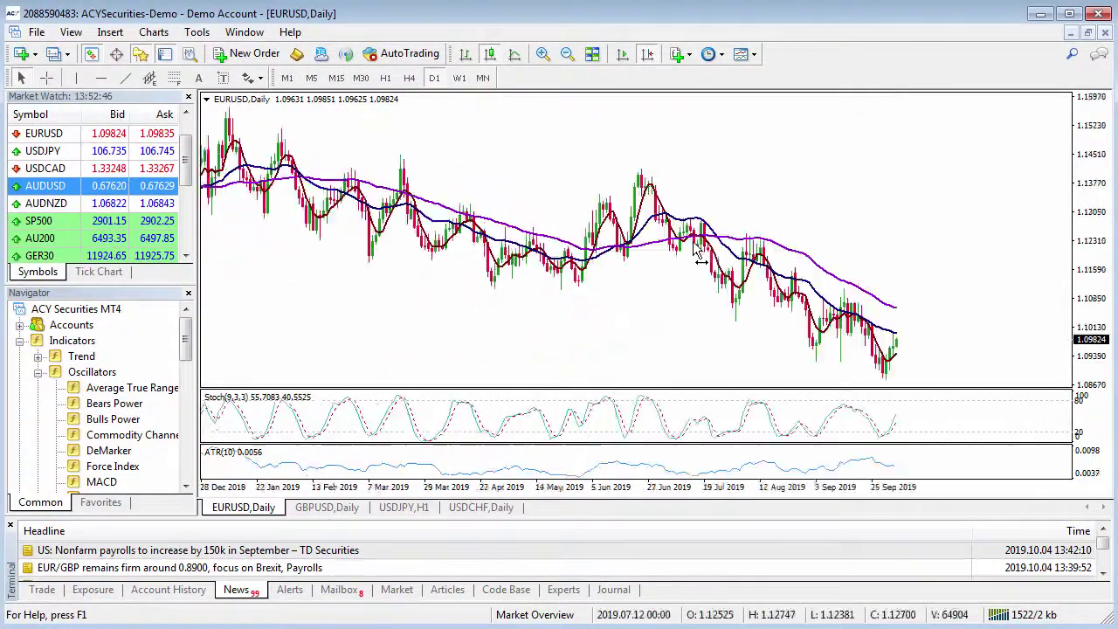
left_click_drag(812, 255, 629, 254)
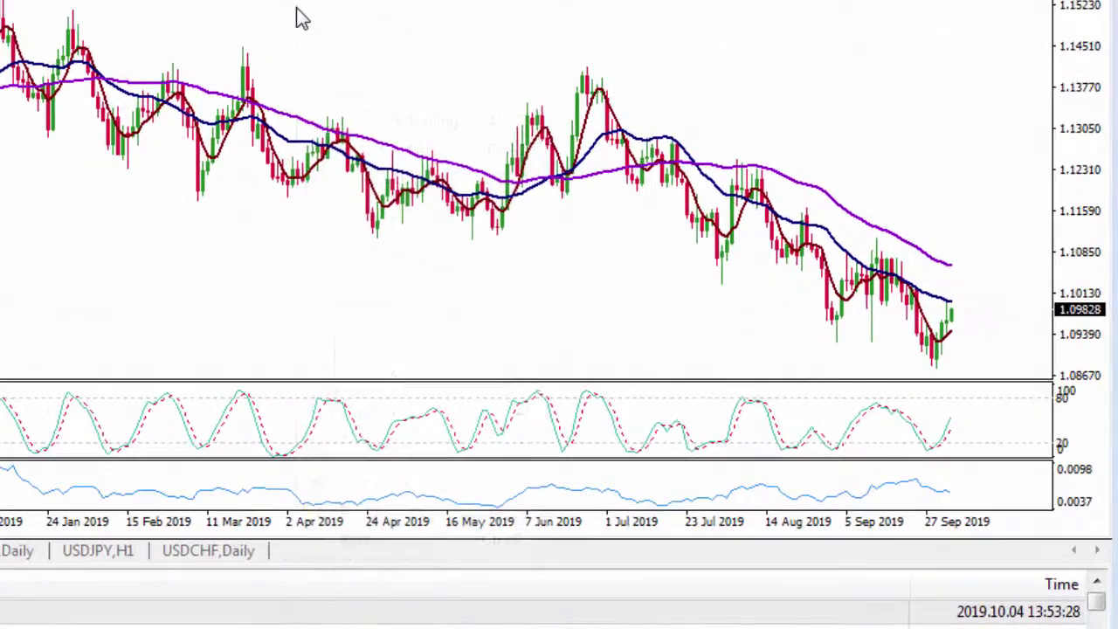
Step: Apply the Blank template to the EURUSD chart to remove all indicators
right_click(543, 127)
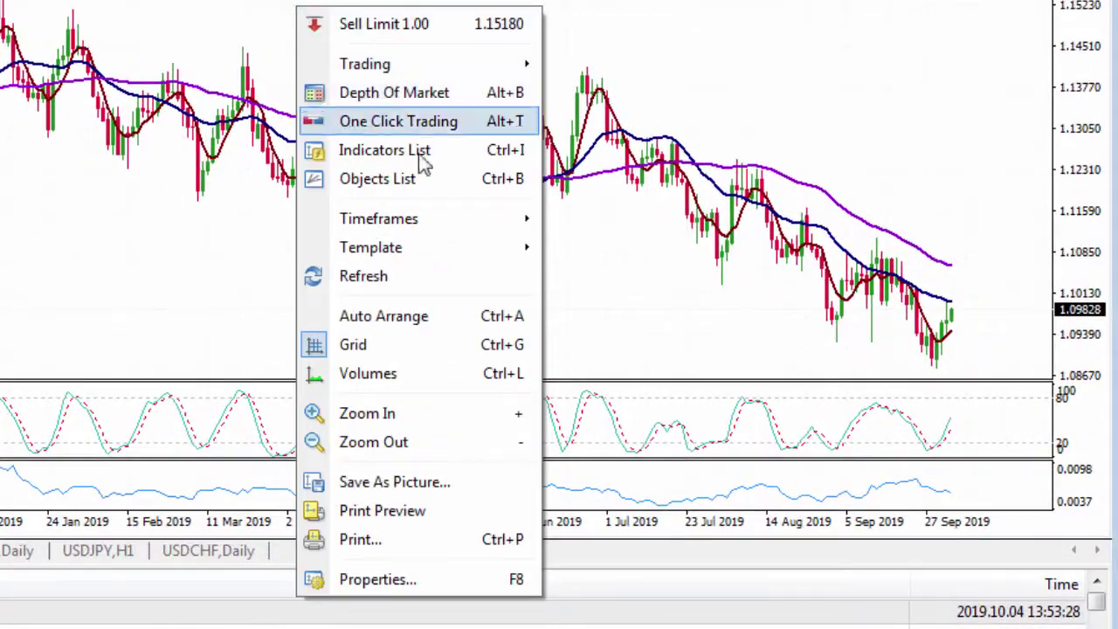
mouse_move(438, 251)
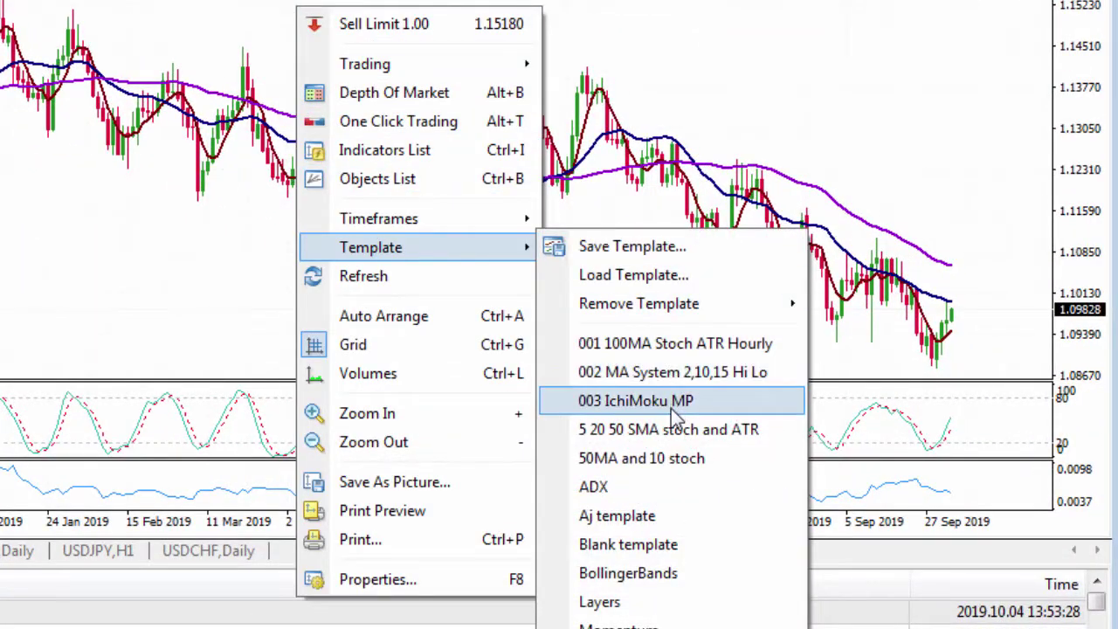
left_click(681, 548)
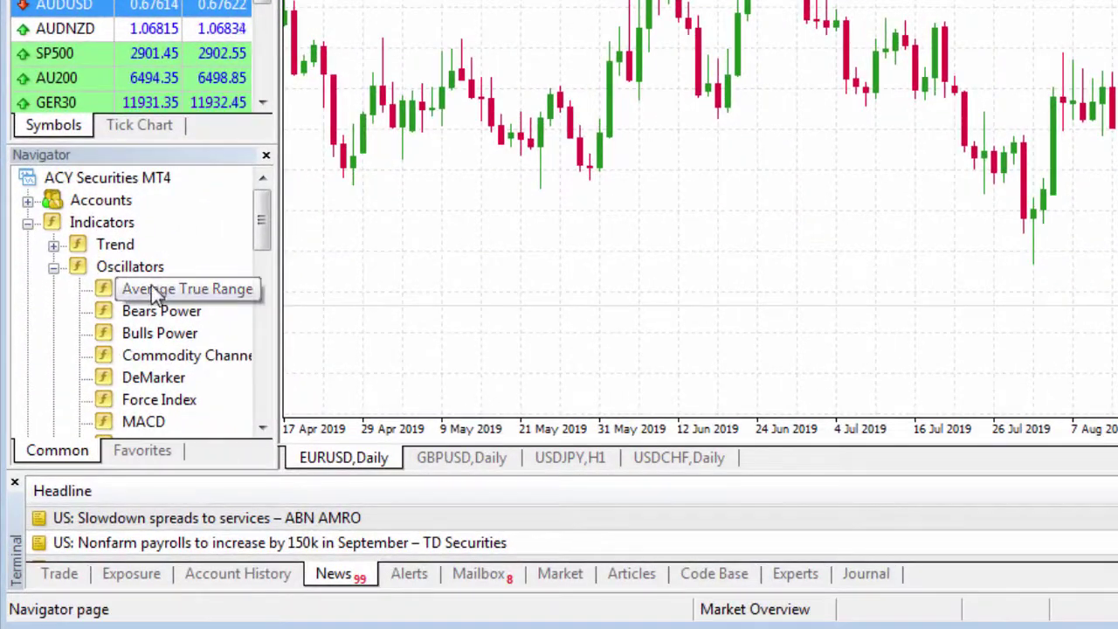
Step: Add Average True Range with period 10 and the thinnest line width, then make its pane slightly taller
left_click_drag(161, 298, 566, 371)
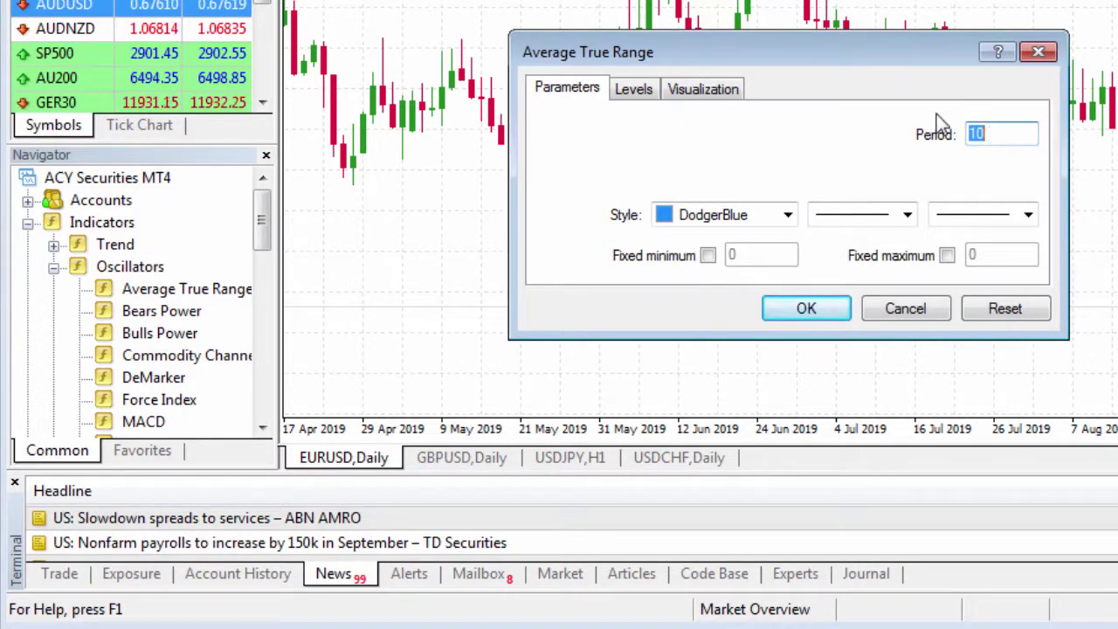
left_click(788, 218)
left_click(790, 174)
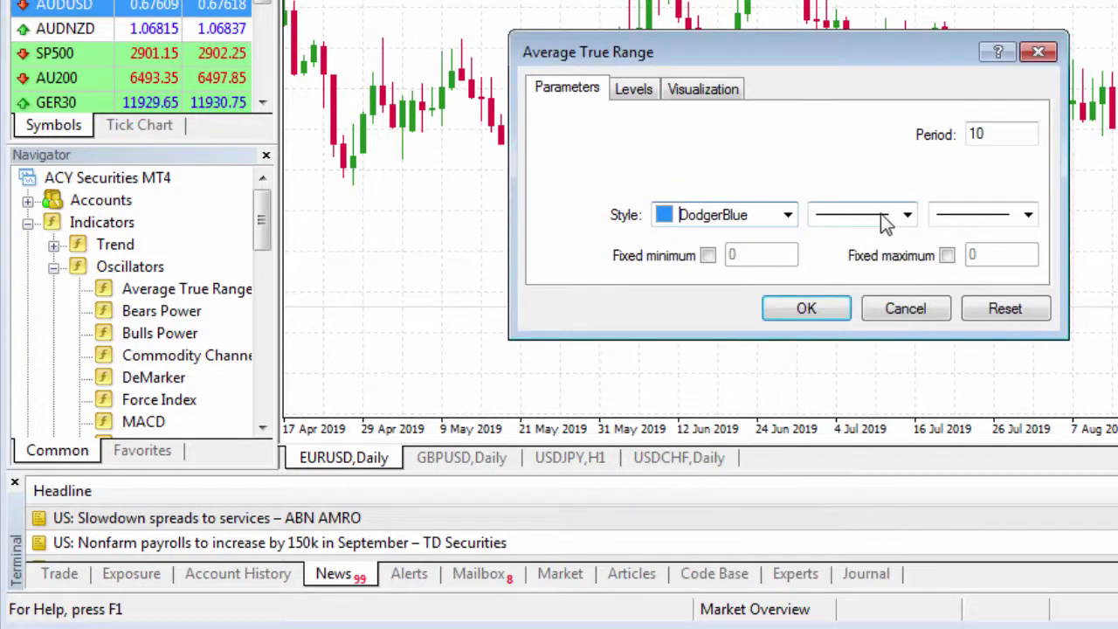
left_click(907, 214)
left_click(966, 215)
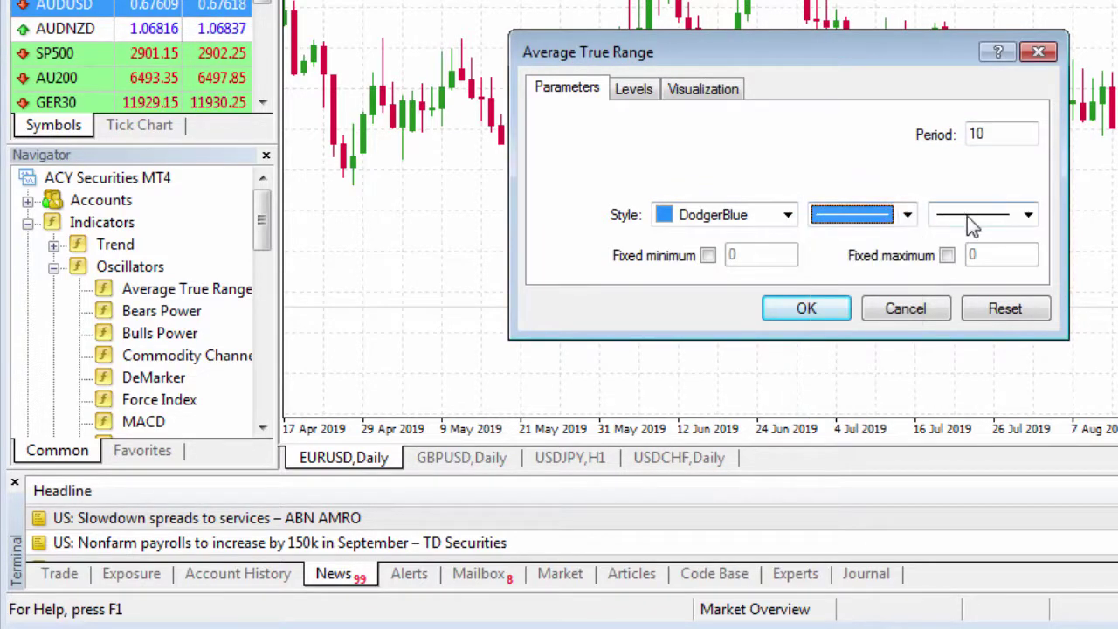
left_click(1028, 215)
left_click(994, 254)
left_click(832, 312)
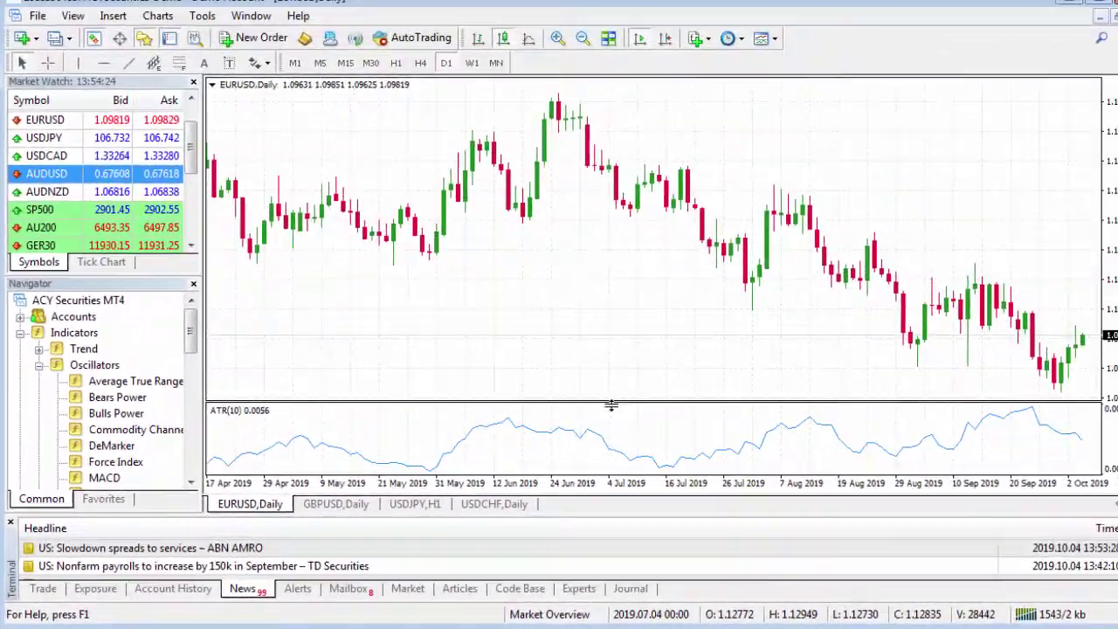
mouse_move(612, 406)
left_mouse_down()
mouse_move(616, 396)
mouse_move(615, 426)
mouse_move(616, 386)
mouse_move(612, 428)
mouse_move(616, 410)
left_mouse_up()
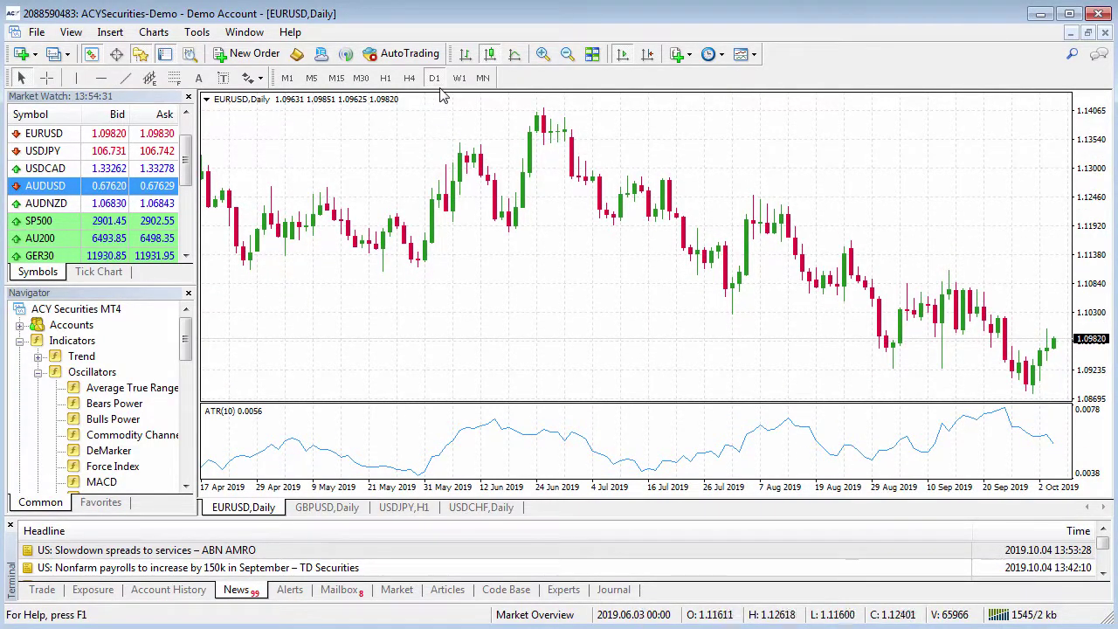
Step: Add a Relative Strength Index with period 10 below the ATR, and adjust the ATR and price pane heights
left_click_drag(699, 407, 694, 419)
left_click_drag(183, 353, 194, 375)
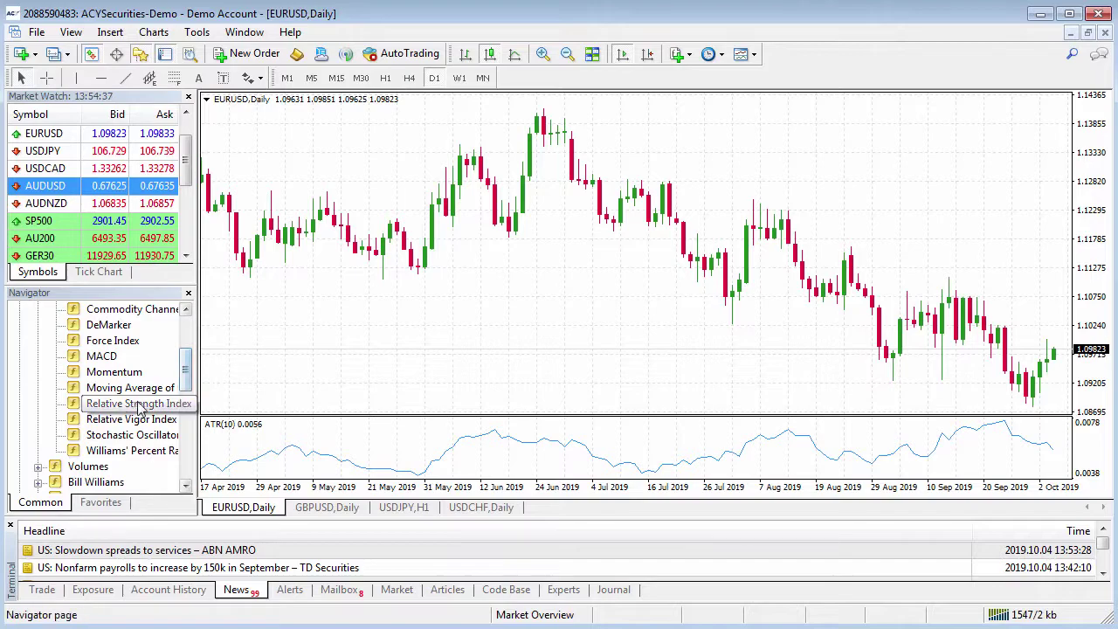
left_click_drag(100, 411, 387, 381)
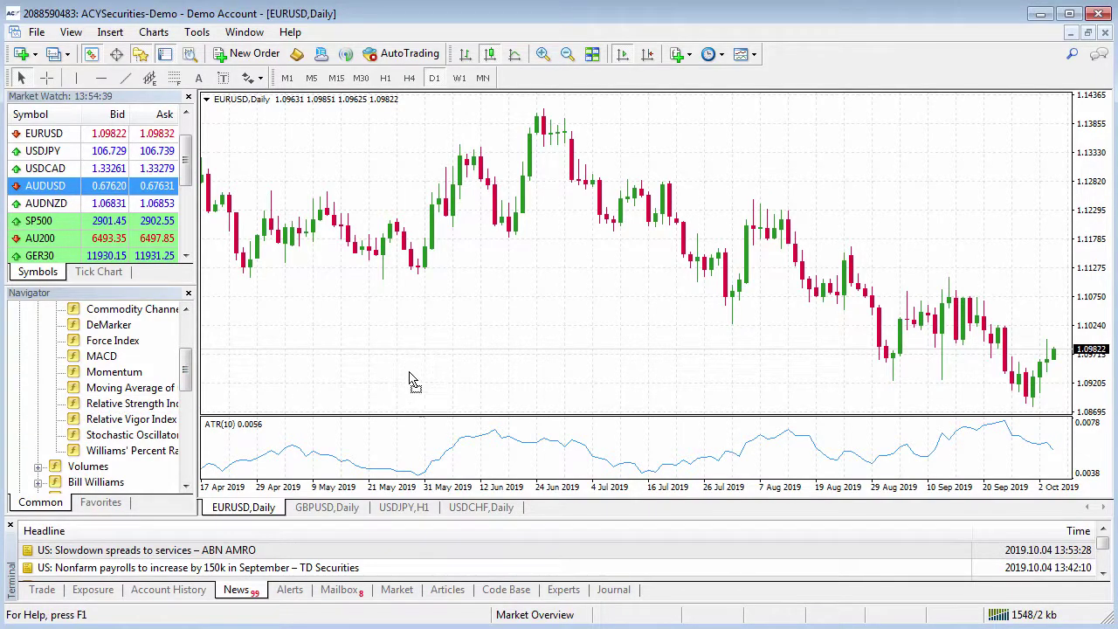
left_click_drag(457, 377, 457, 377)
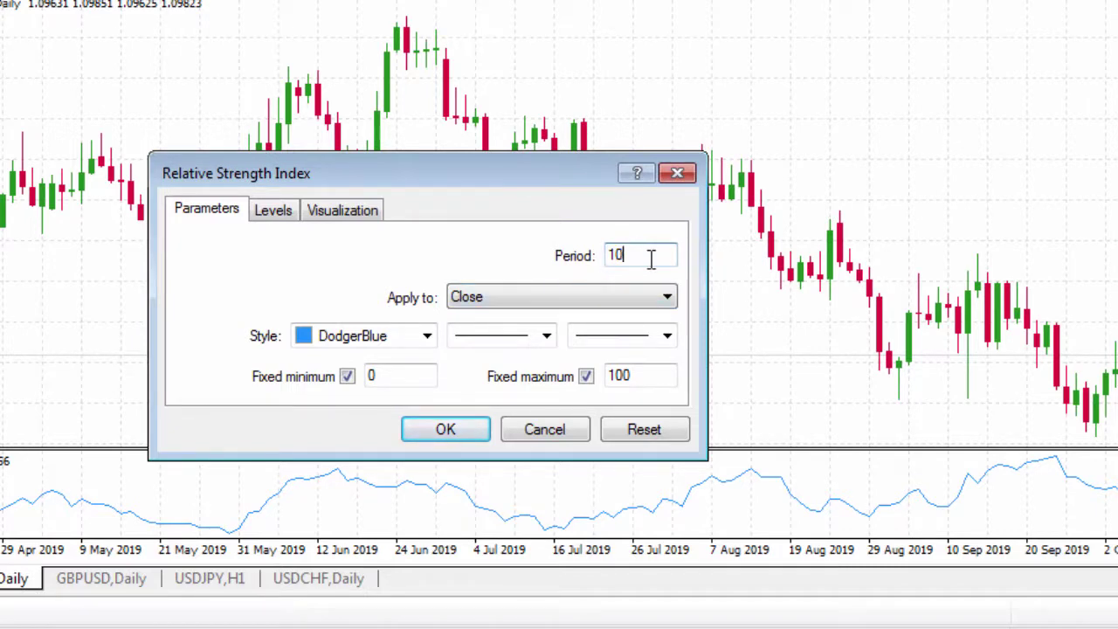
left_click(459, 426)
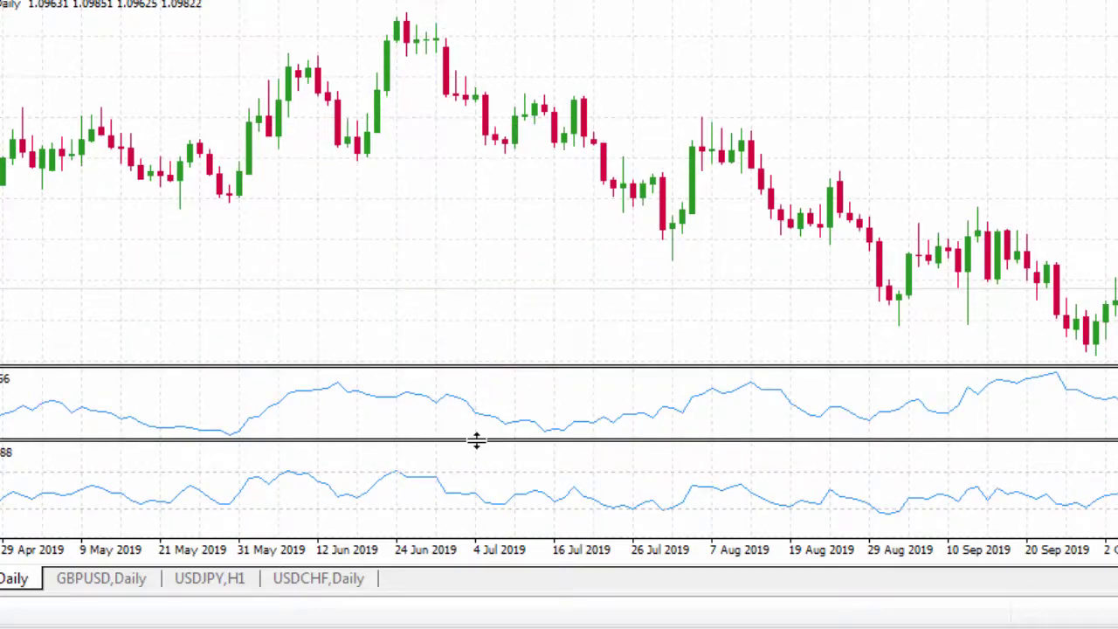
left_click_drag(476, 441, 467, 457)
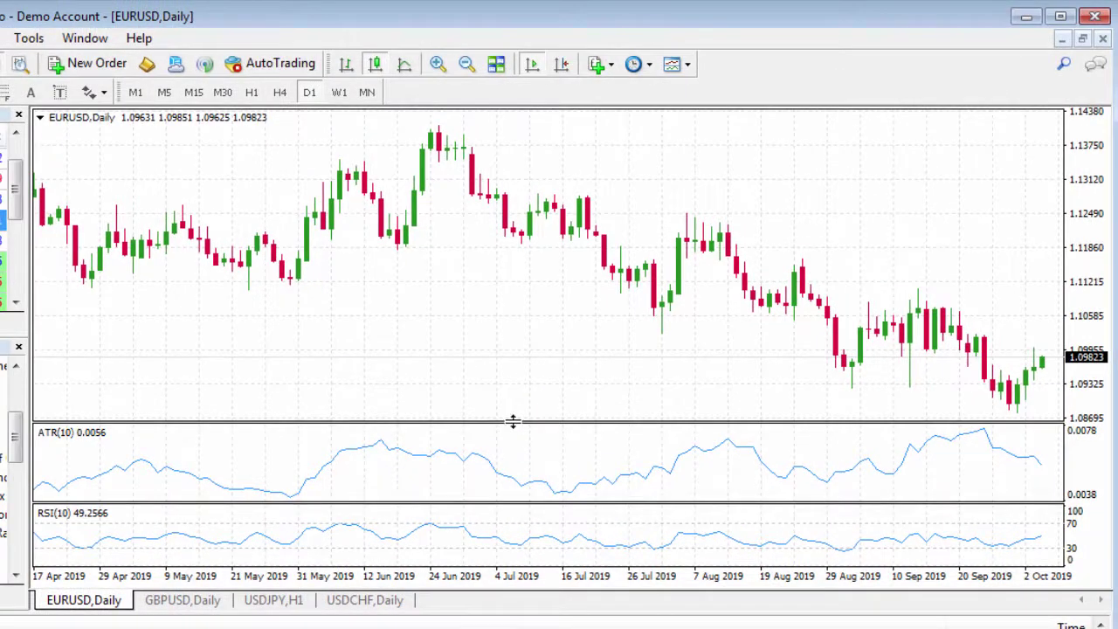
left_click_drag(512, 422, 512, 441)
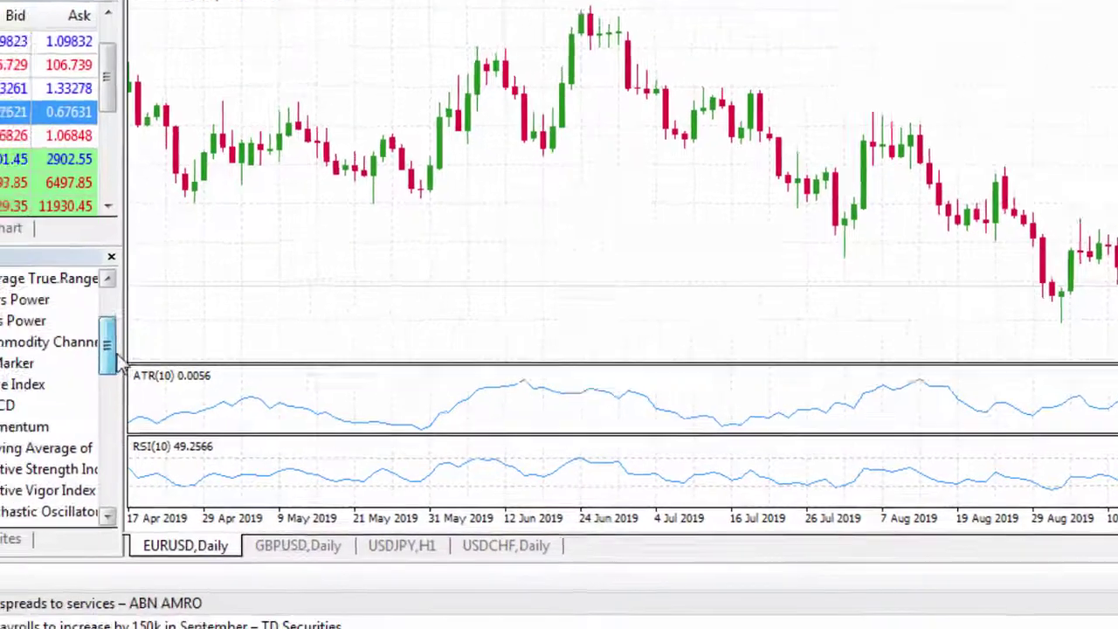
Step: From the Trend group, add a Simple Moving Average of period 100 in Maroon to the chart
left_click_drag(16, 434, 16, 413)
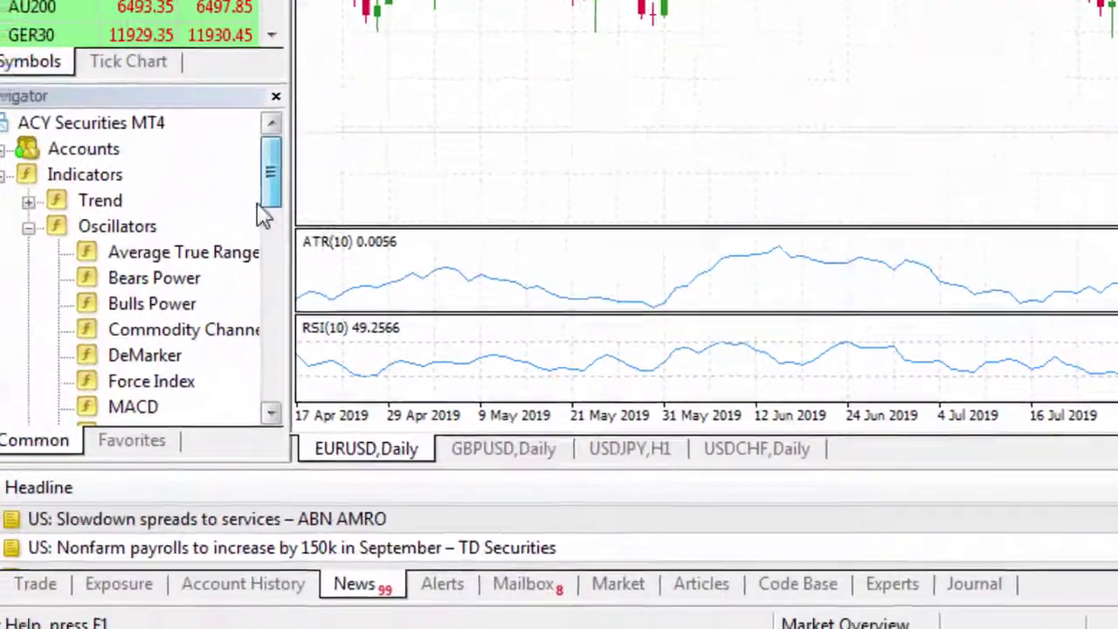
left_click(0, 440)
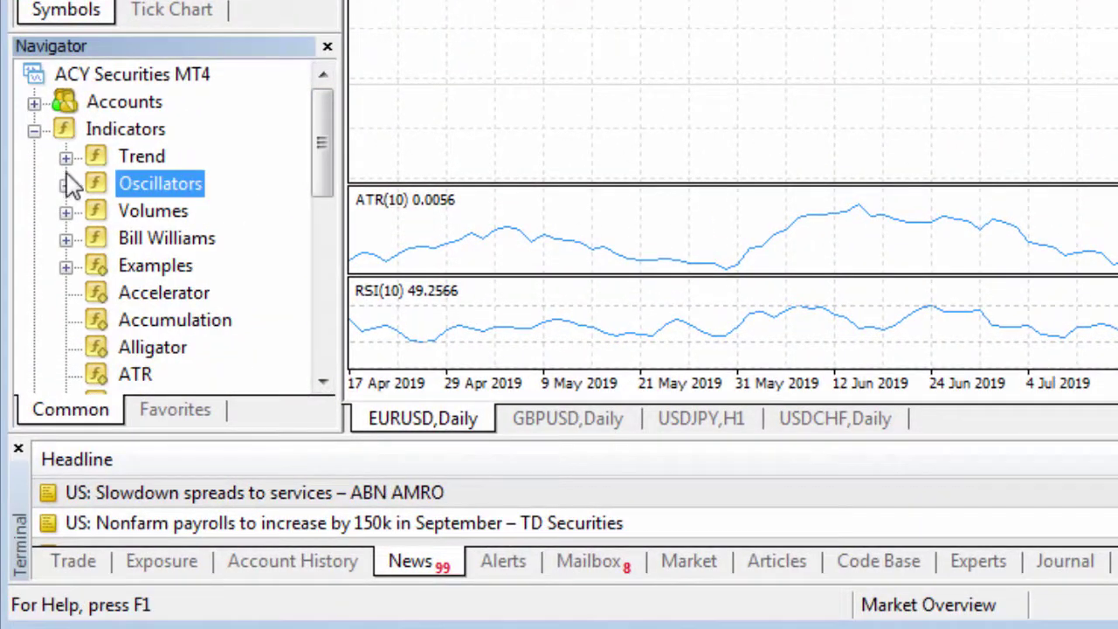
left_click(66, 158)
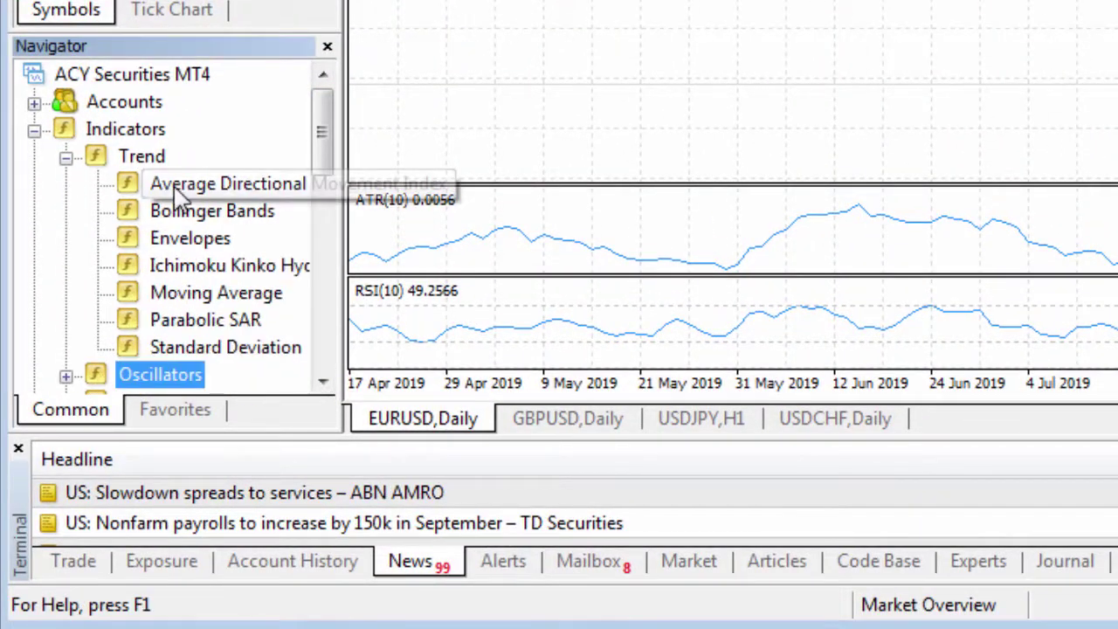
left_click_drag(135, 301, 580, 96)
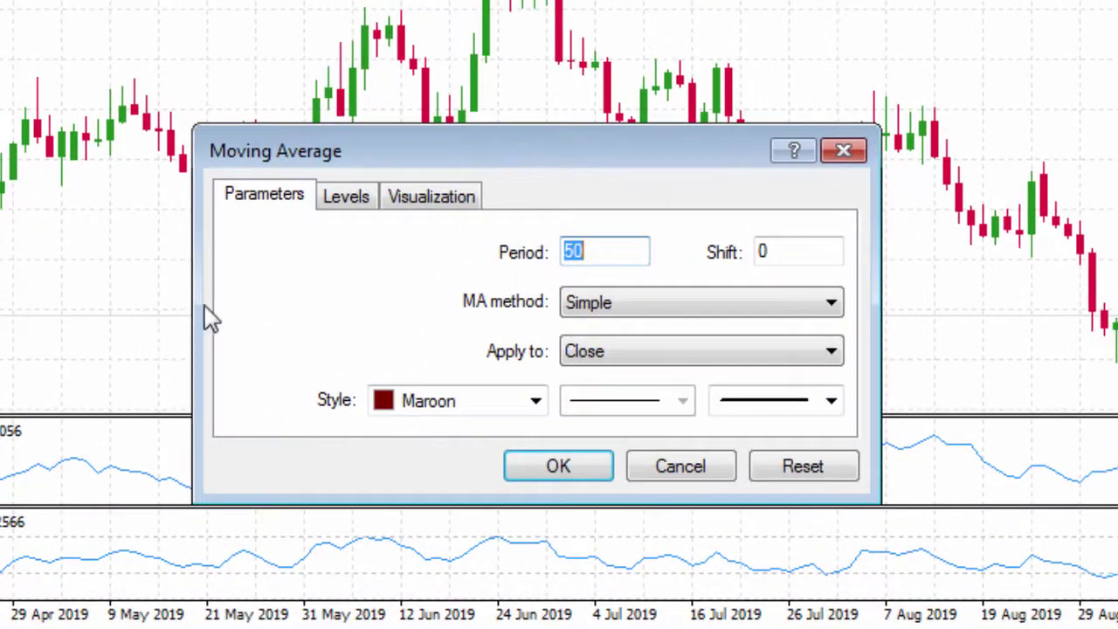
type("100")
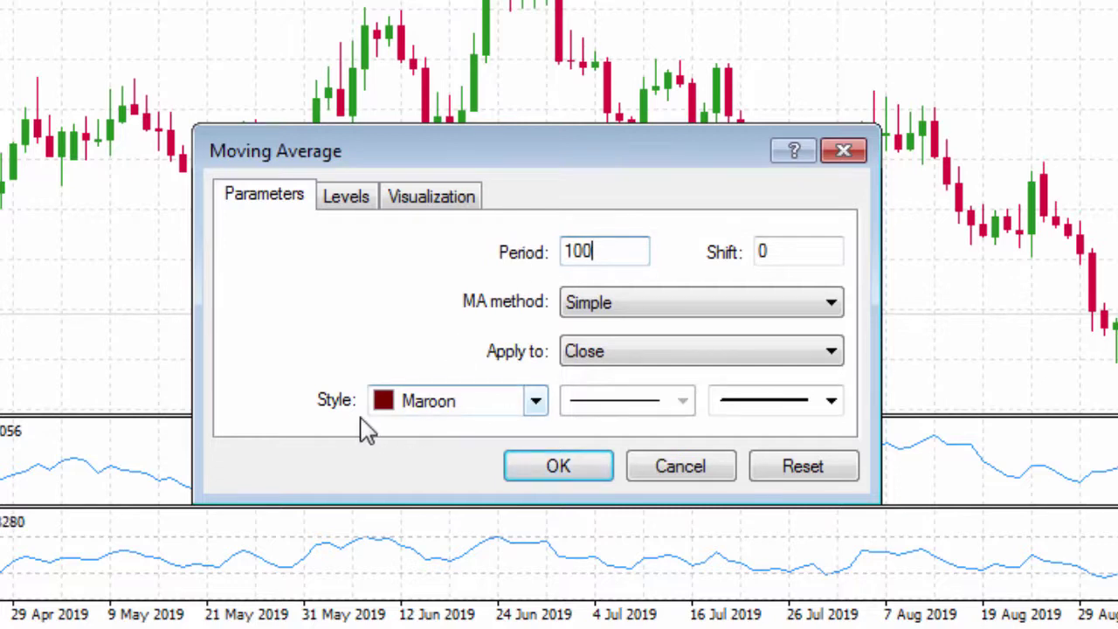
left_click(535, 401)
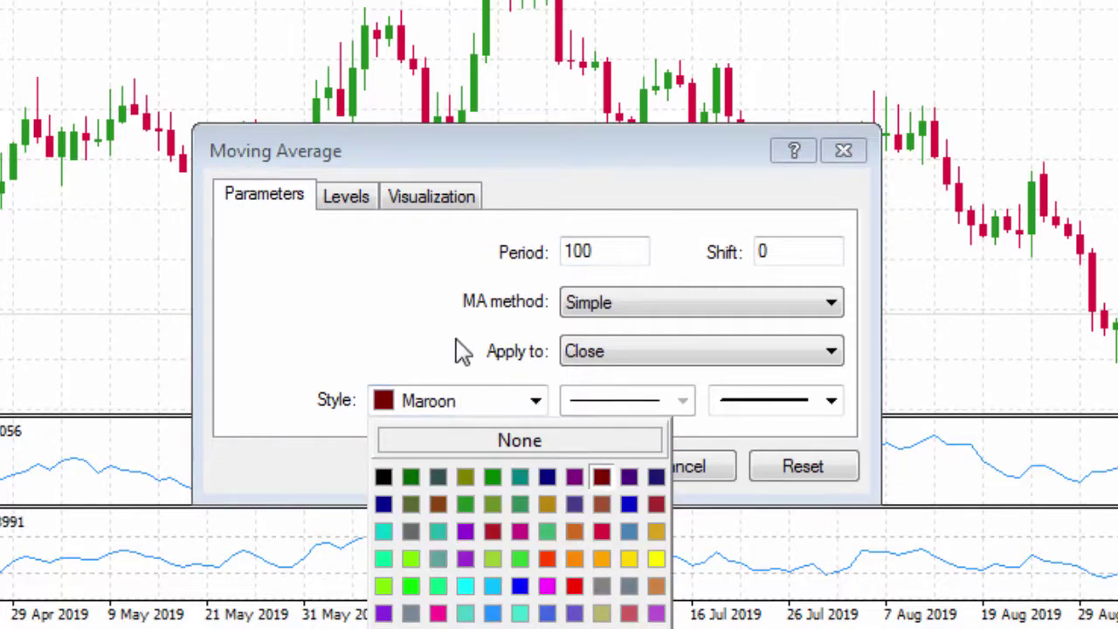
left_click(464, 350)
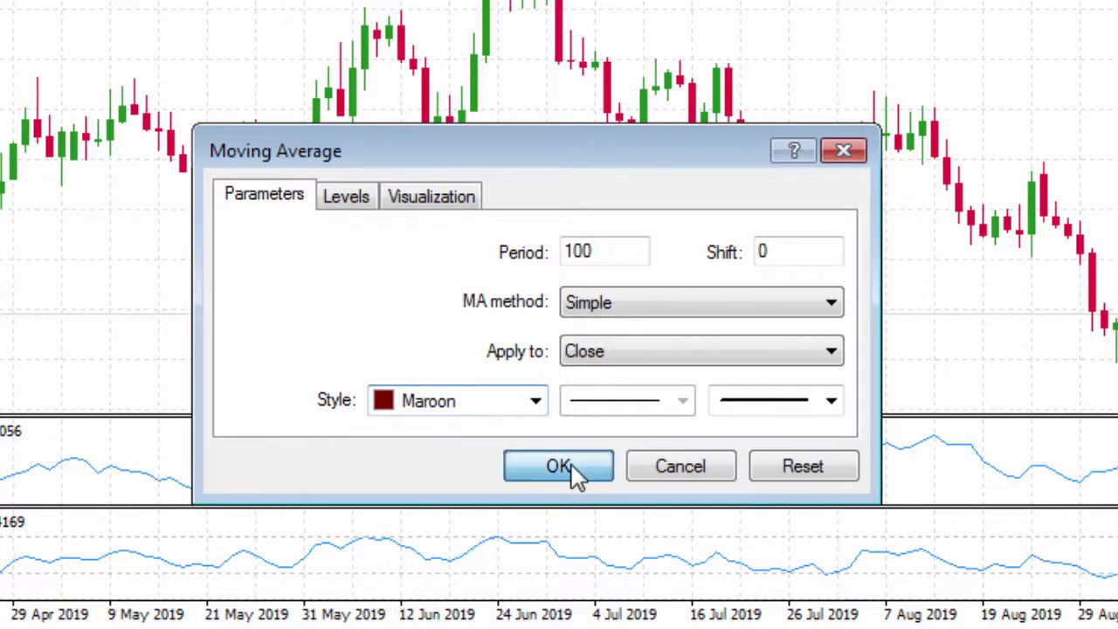
left_click(572, 468)
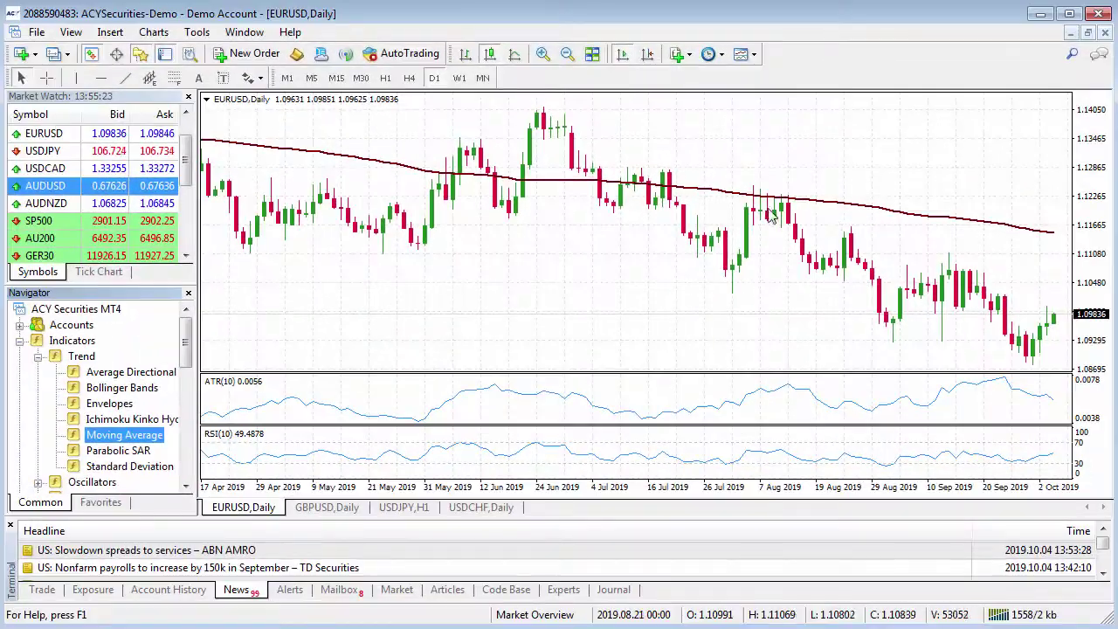
left_click(524, 283)
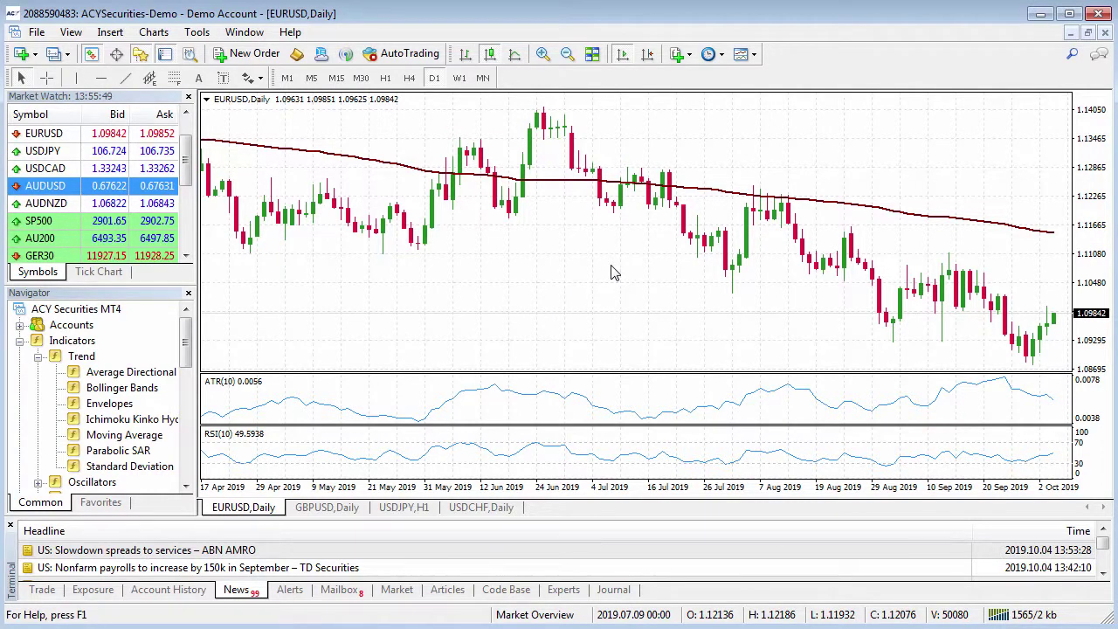
Step: Save the current chart setup as the template 'RSI MA and ATR'
right_click(524, 247)
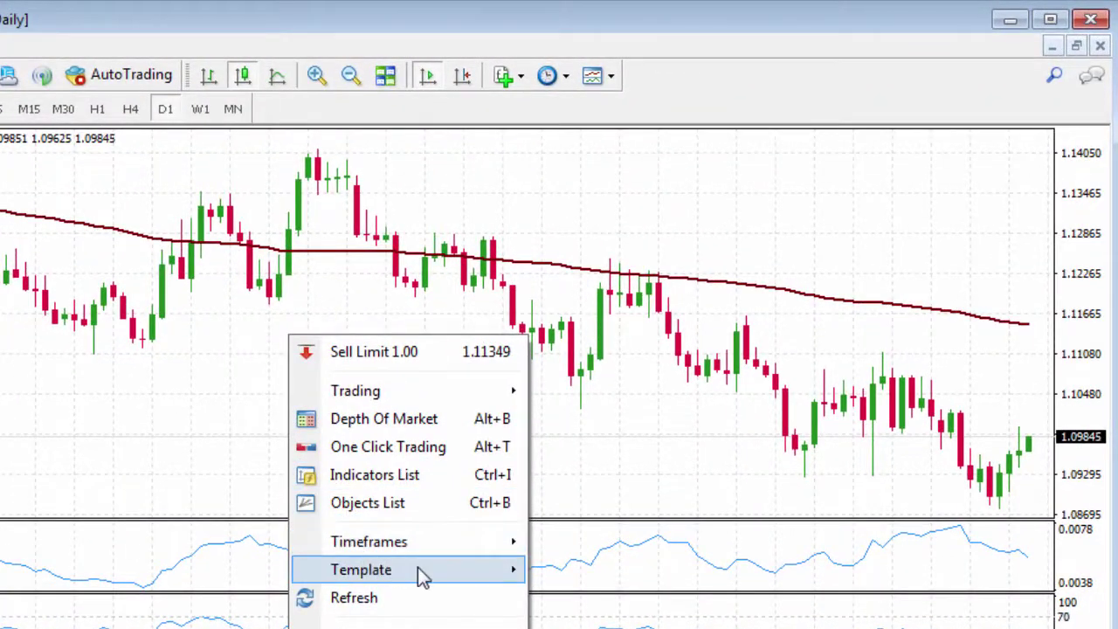
mouse_move(653, 440)
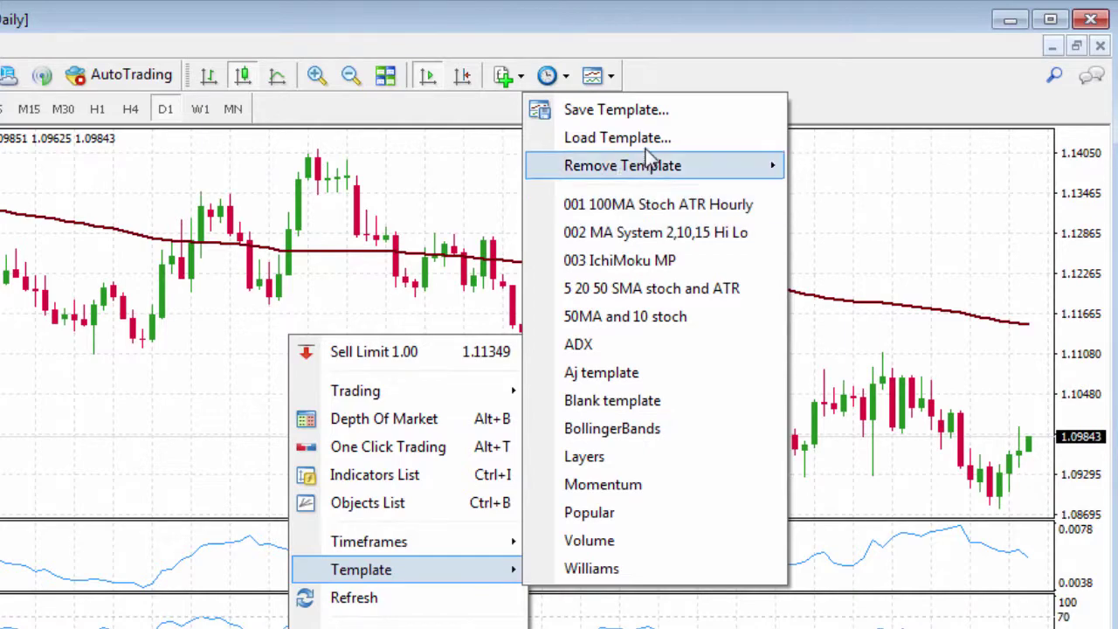
left_click(656, 118)
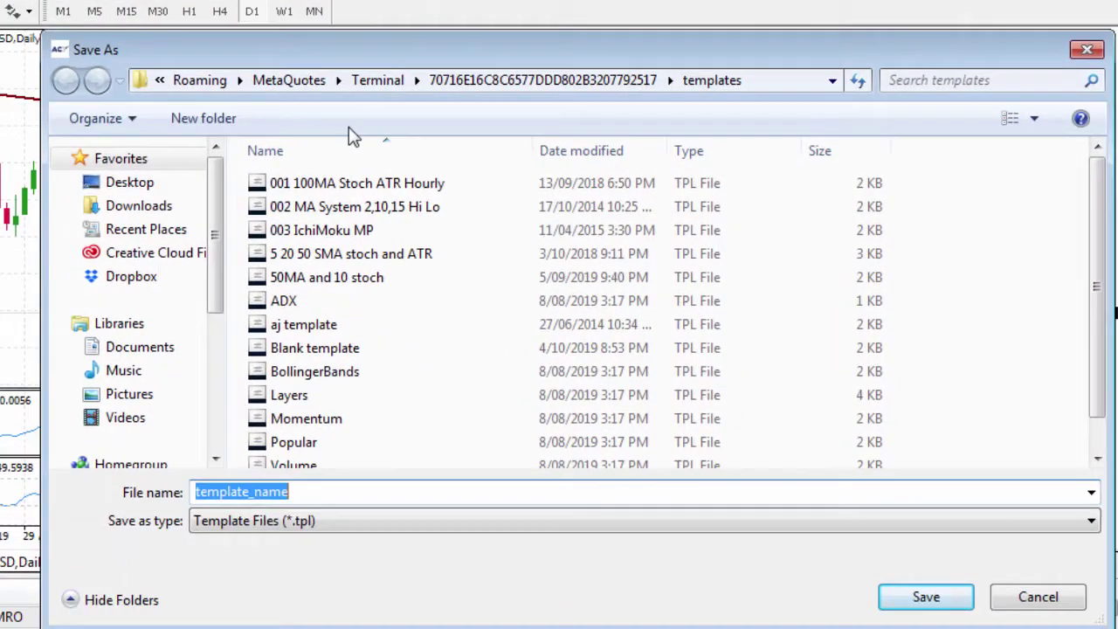
type("RSI MA and A")
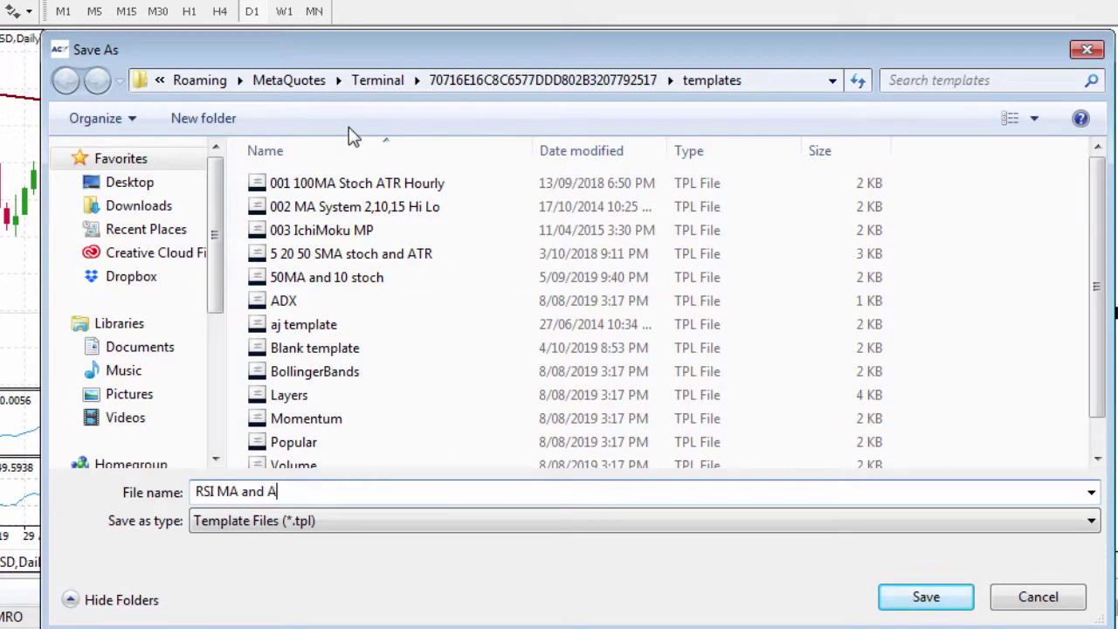
type("TR")
left_click(926, 599)
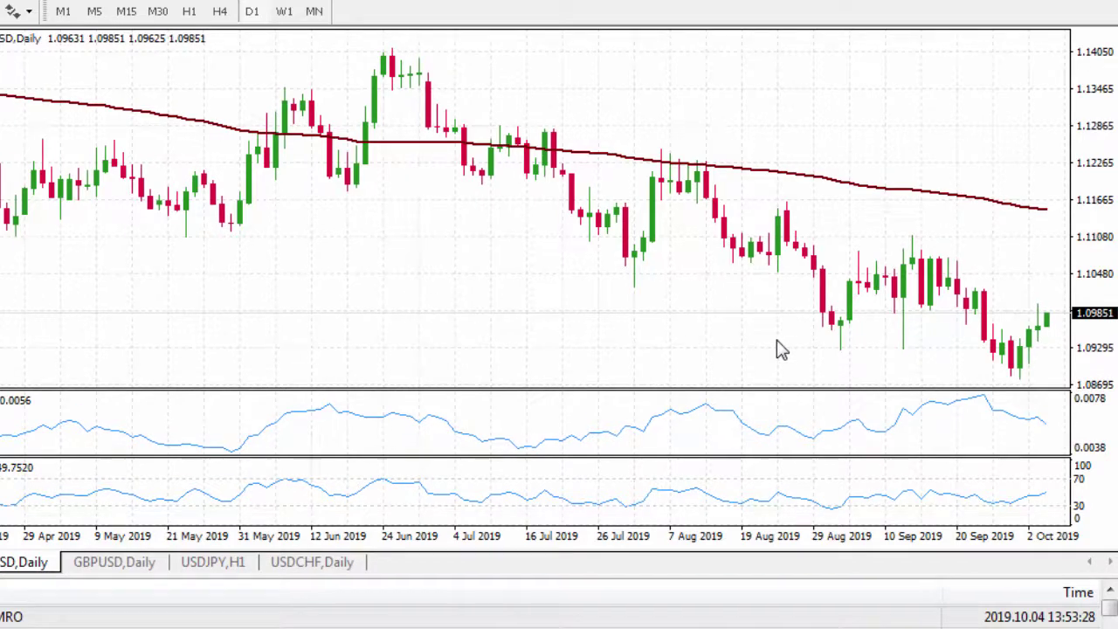
Step: Switch to the GBPUSD,Daily chart and apply the 'RSI MA and ATR' template
left_click(118, 561)
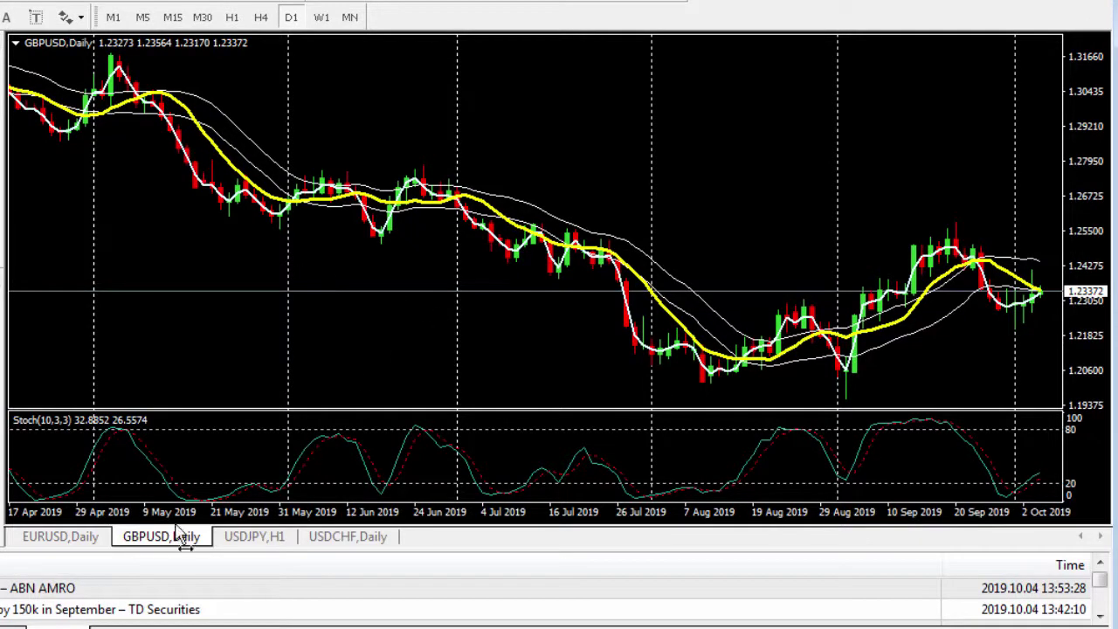
right_click(378, 110)
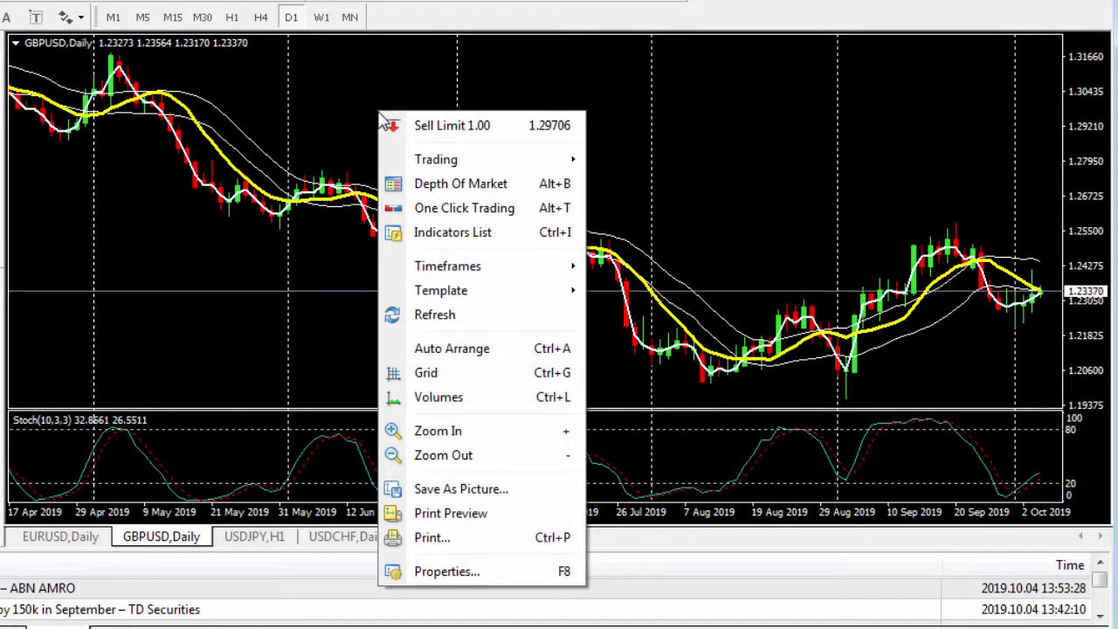
mouse_move(554, 290)
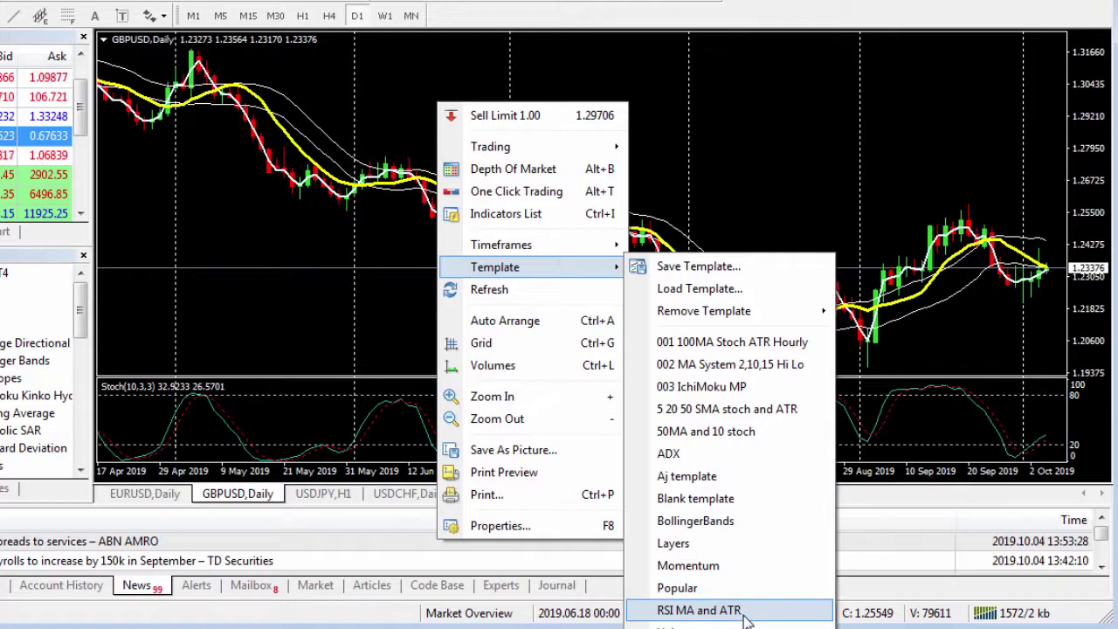
left_click(745, 615)
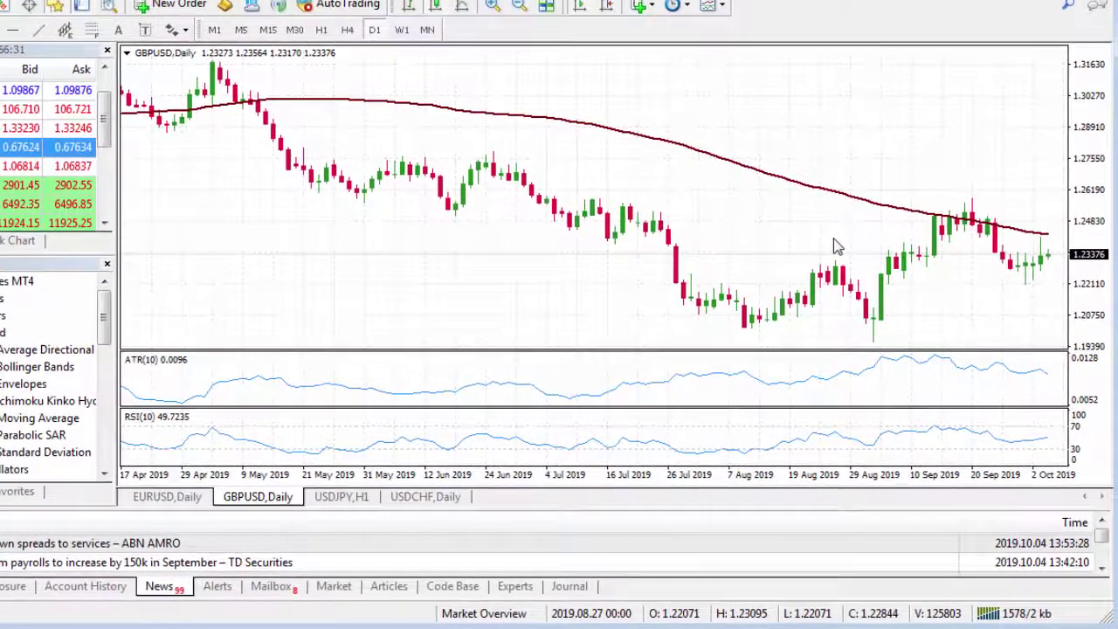